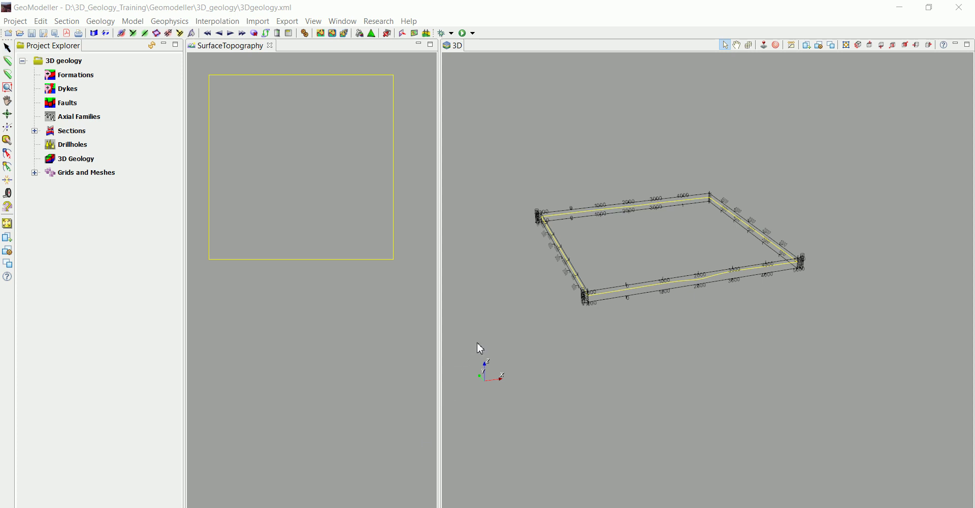
- Orbit the 3D model box through top, side and oblique views, and pan the section view
left_click_drag(534, 294, 566, 316)
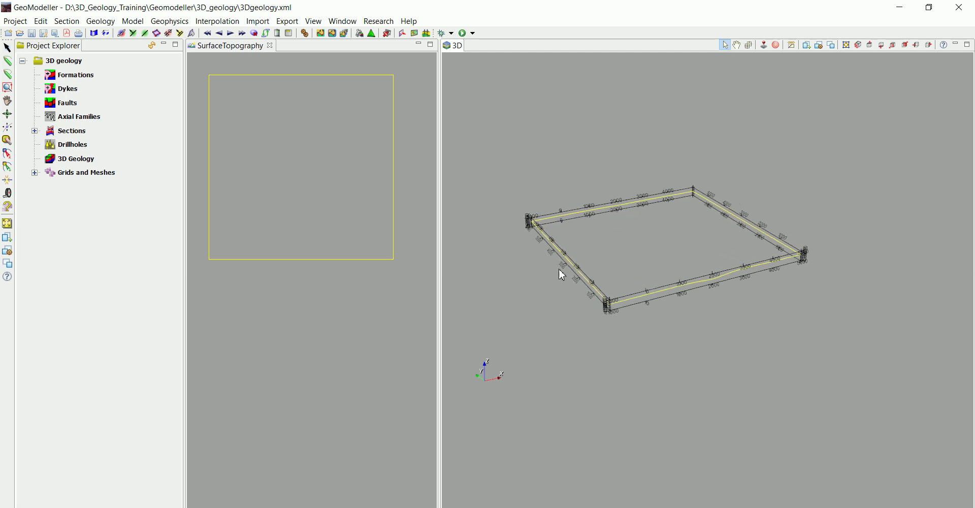
left_click_drag(596, 218, 636, 247)
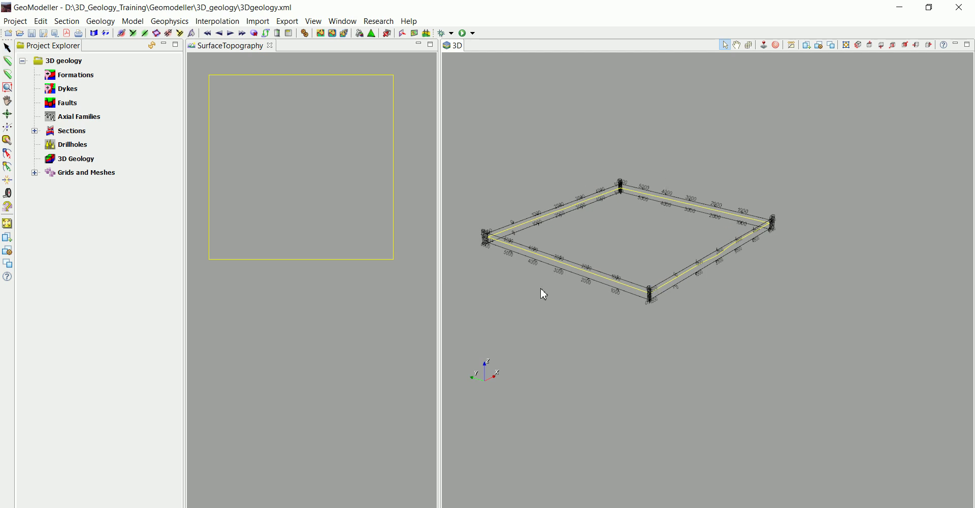
left_click_drag(569, 273, 688, 298)
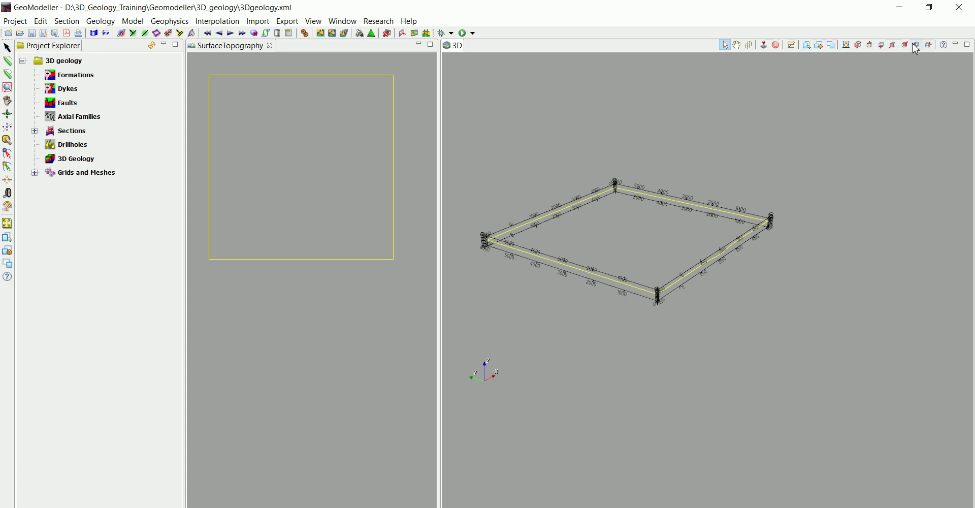
left_click(870, 46)
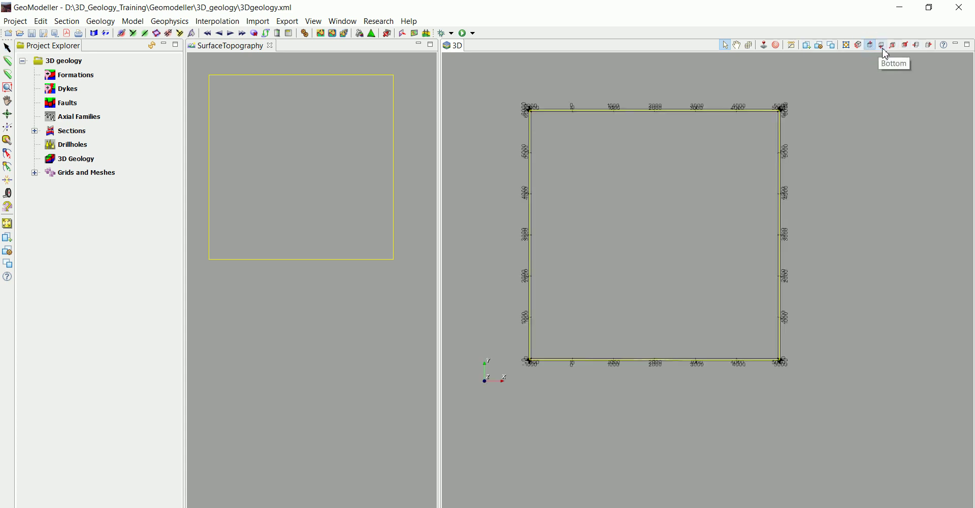
left_click(894, 46)
left_click_drag(549, 270, 579, 401)
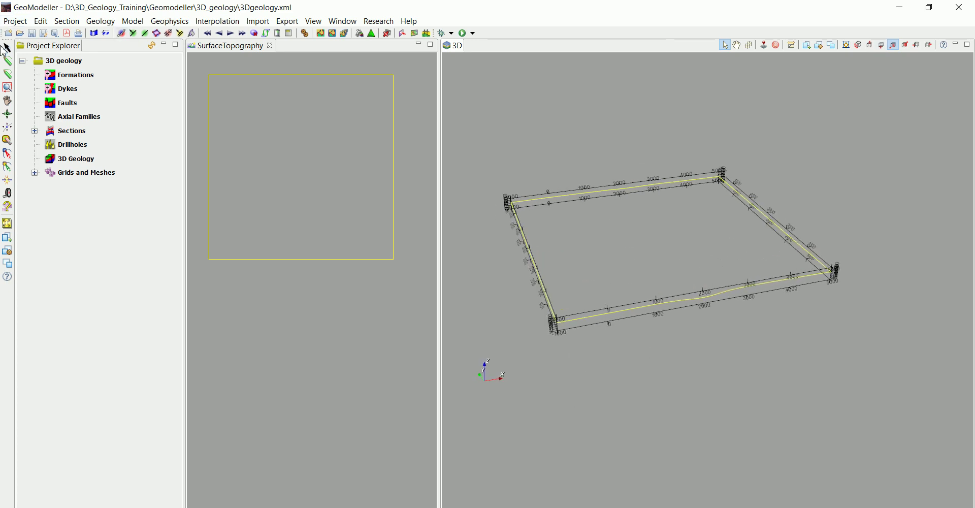
left_click(7, 61)
left_click(7, 47)
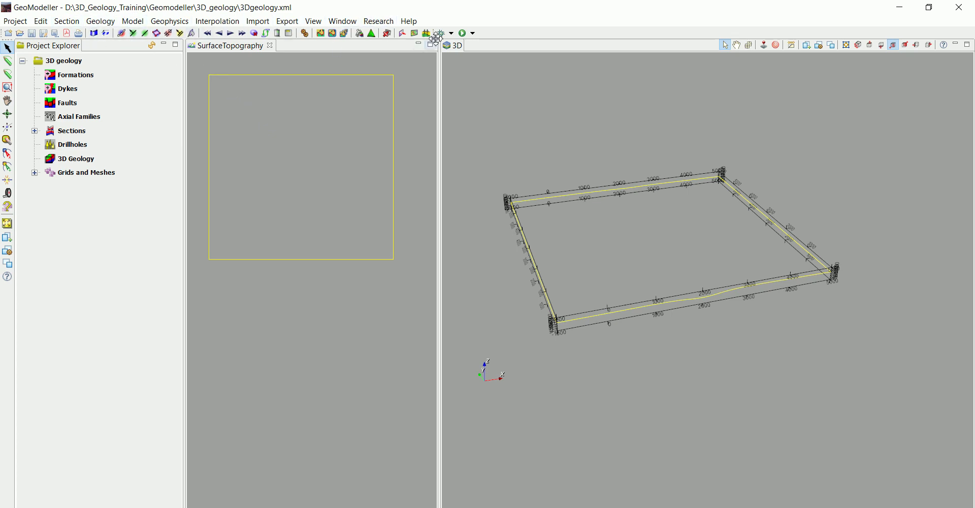
middle_click_drag(287, 211, 304, 192)
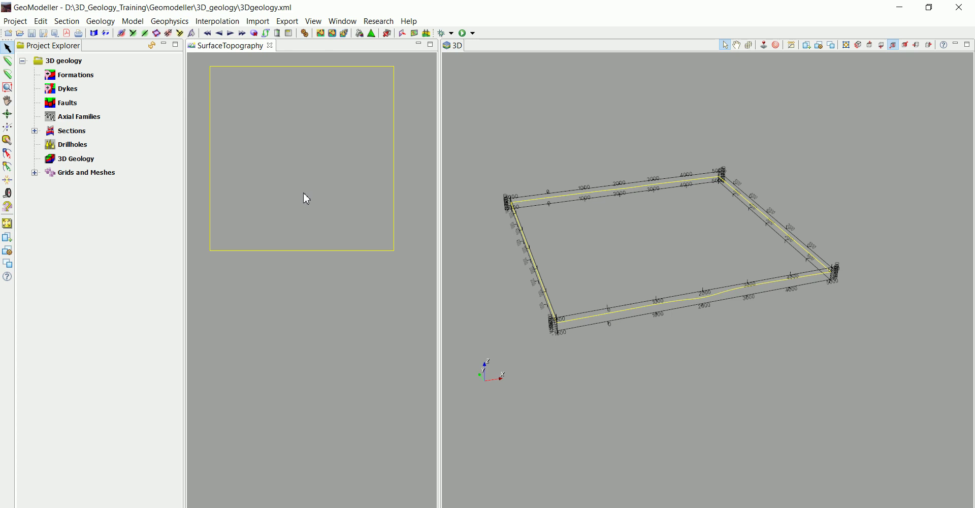
left_click_drag(564, 292, 571, 296)
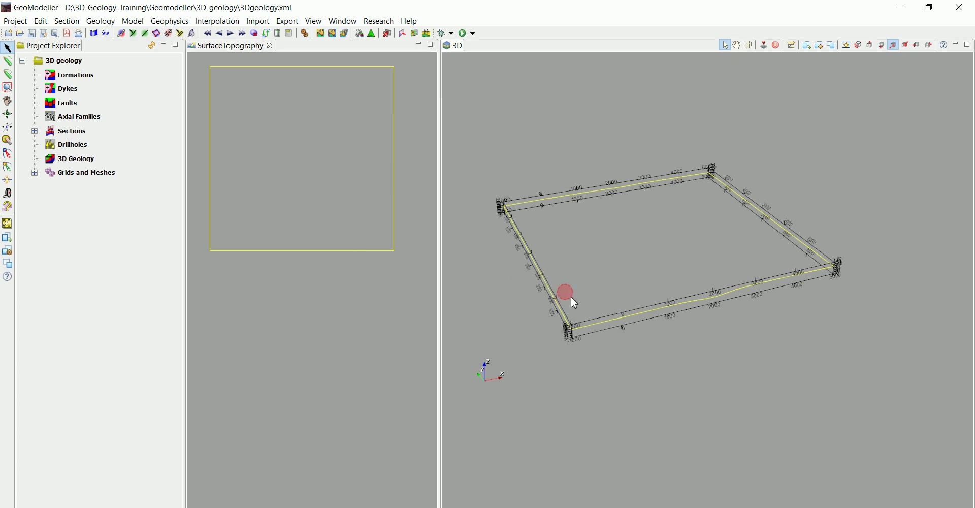
- Display the SurfaceTopography section with Shading in 3D, then check the topo raster in QGIS
left_click(35, 131)
left_click(83, 145)
right_click(83, 146)
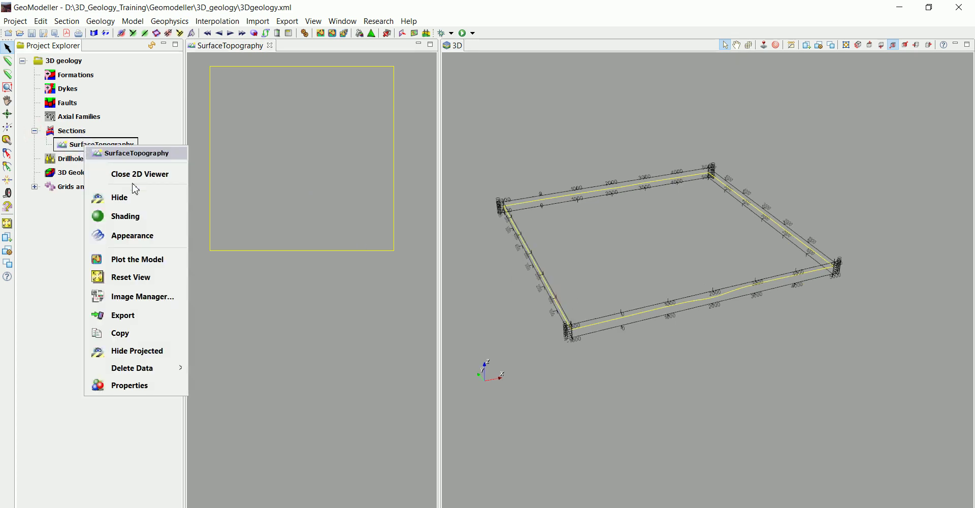
left_click(38, 140)
left_click(39, 131)
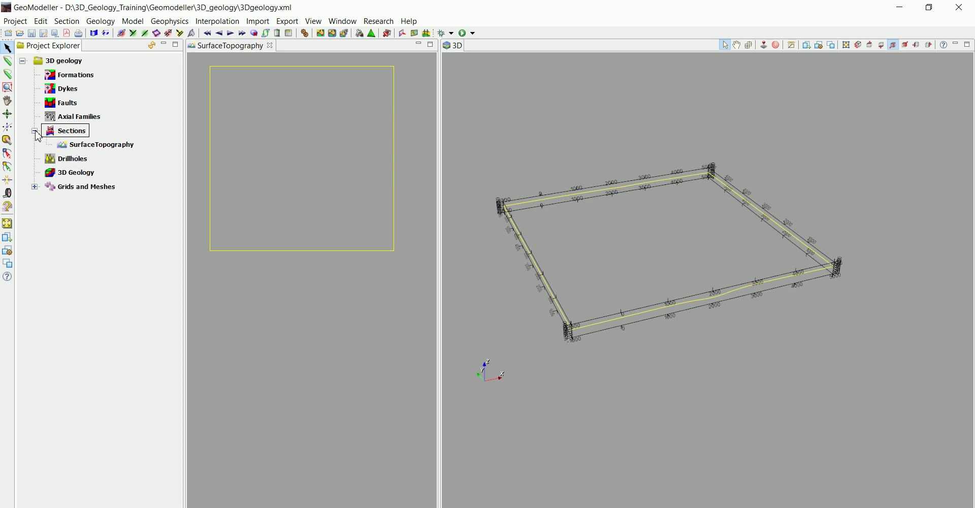
left_click(87, 145)
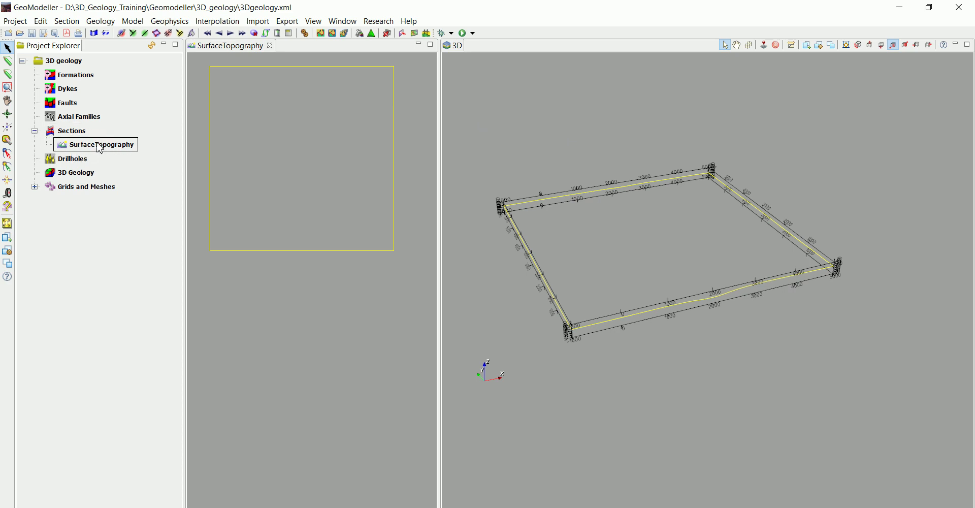
right_click(92, 150)
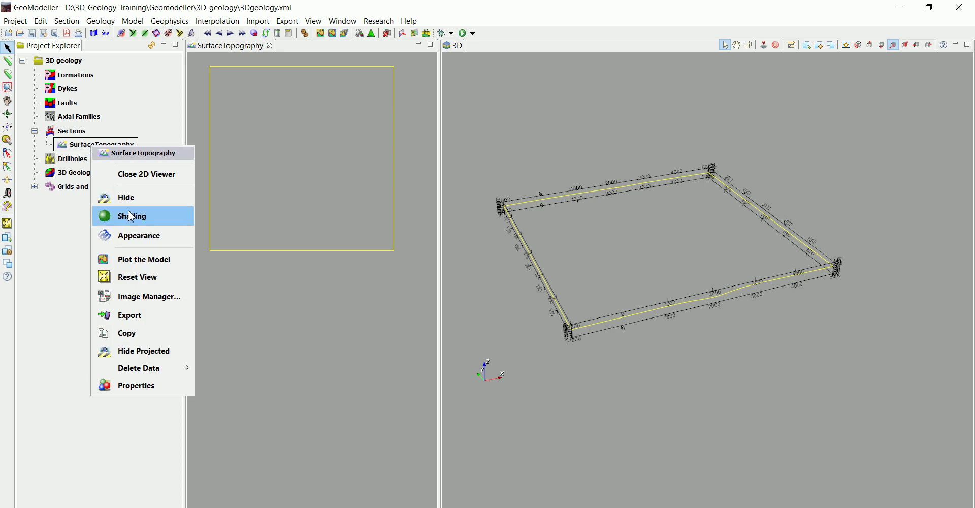
left_click(120, 218)
left_click_drag(718, 261, 656, 289)
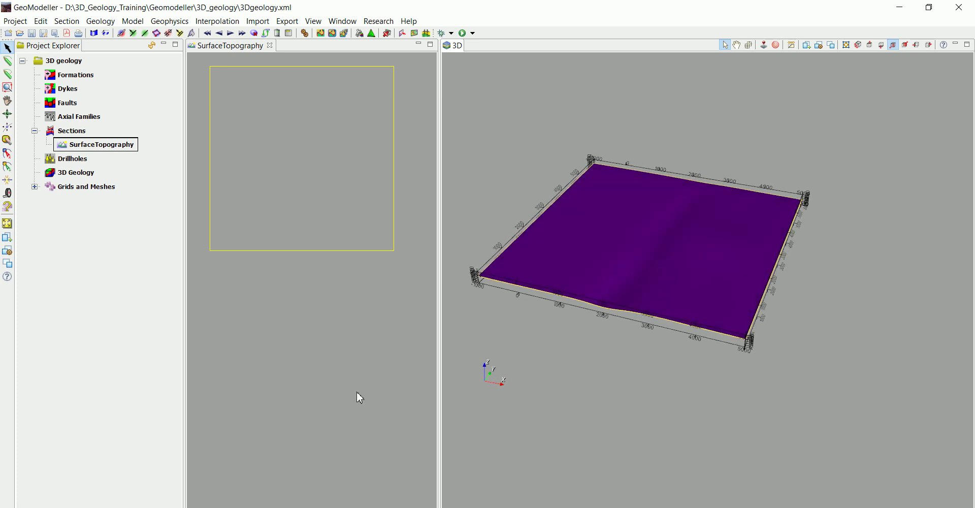
key("alt+Tab")
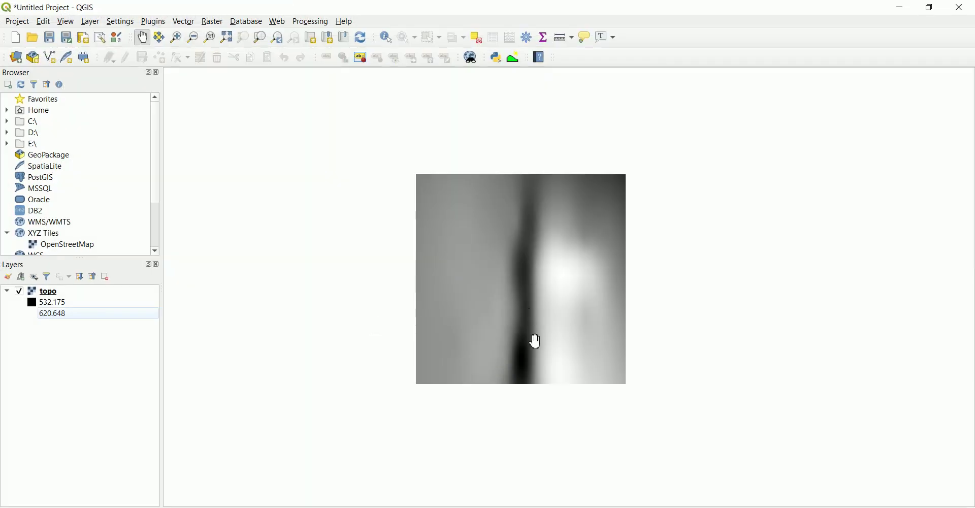
key("alt+Tab")
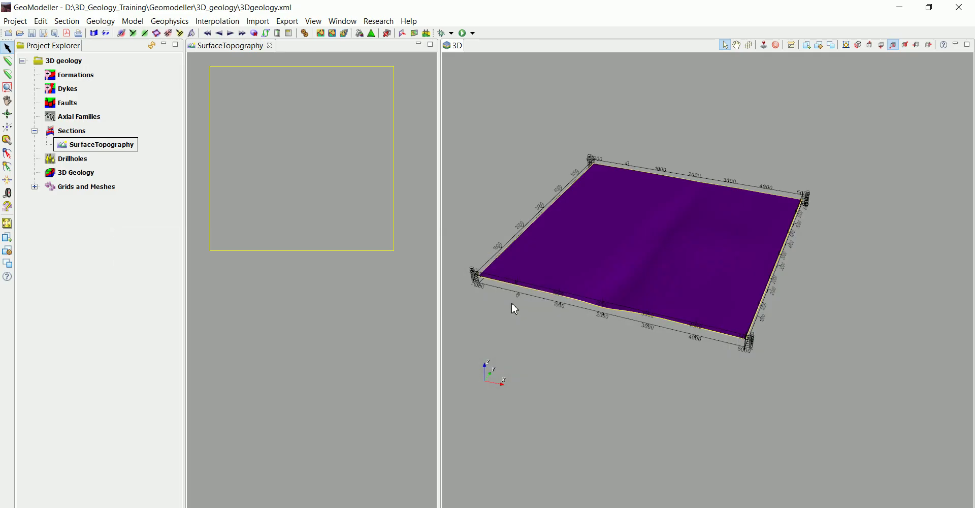
left_click_drag(579, 308, 568, 333)
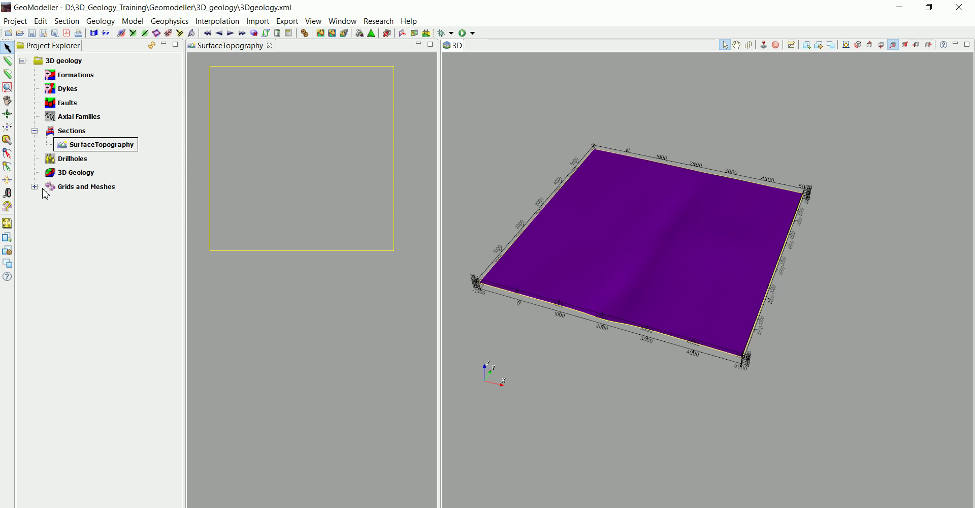
middle_click_drag(349, 181, 357, 200)
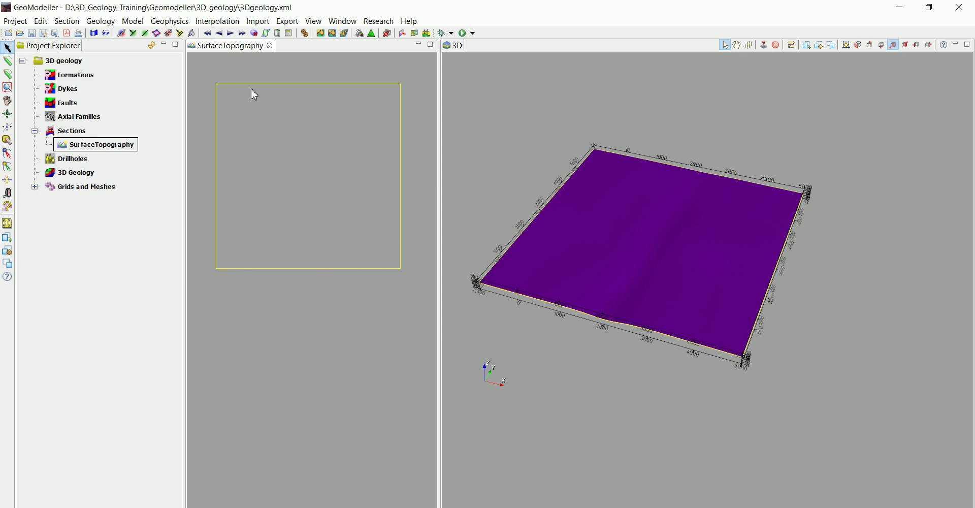
left_click_drag(577, 354, 584, 398)
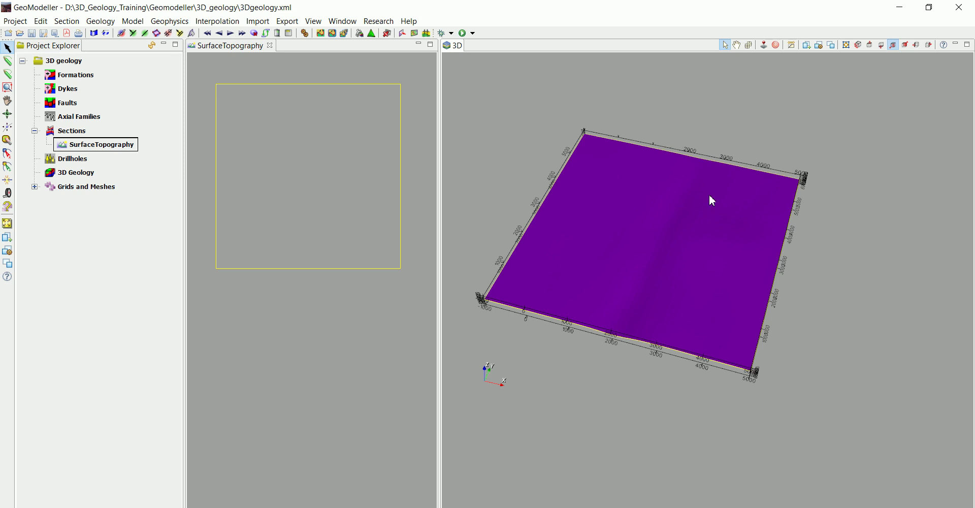
- Add a new image to SurfaceTopography's image list, enlarging and repositioning the alignment window
right_click(270, 143)
left_click(326, 353)
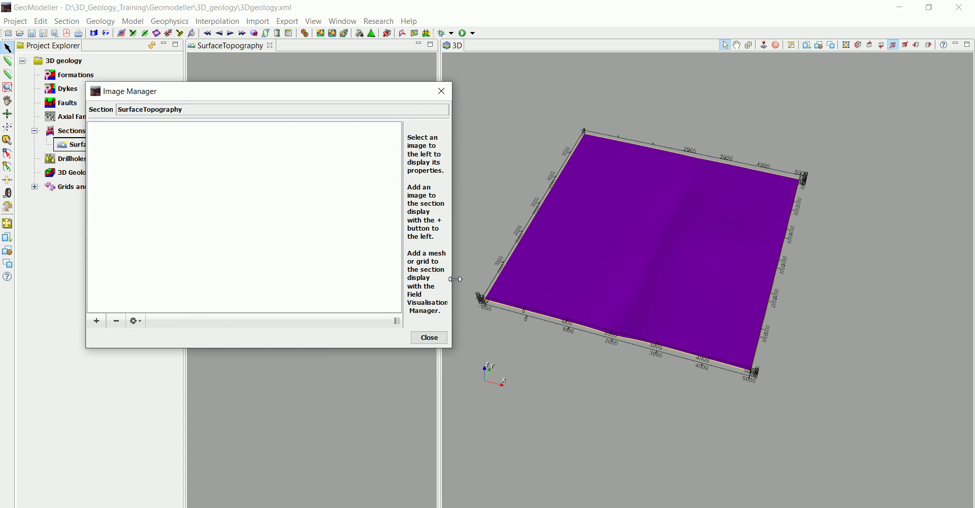
left_click_drag(455, 279, 562, 279)
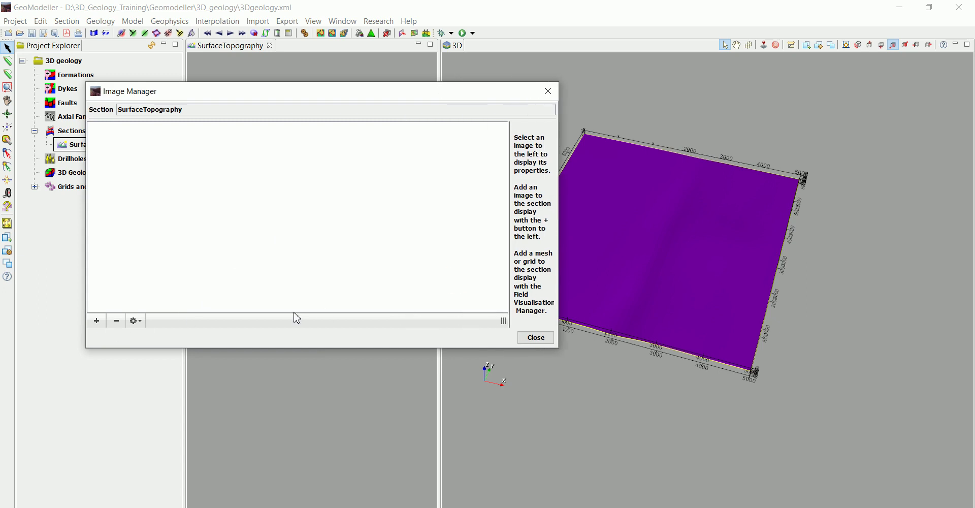
left_click(97, 321)
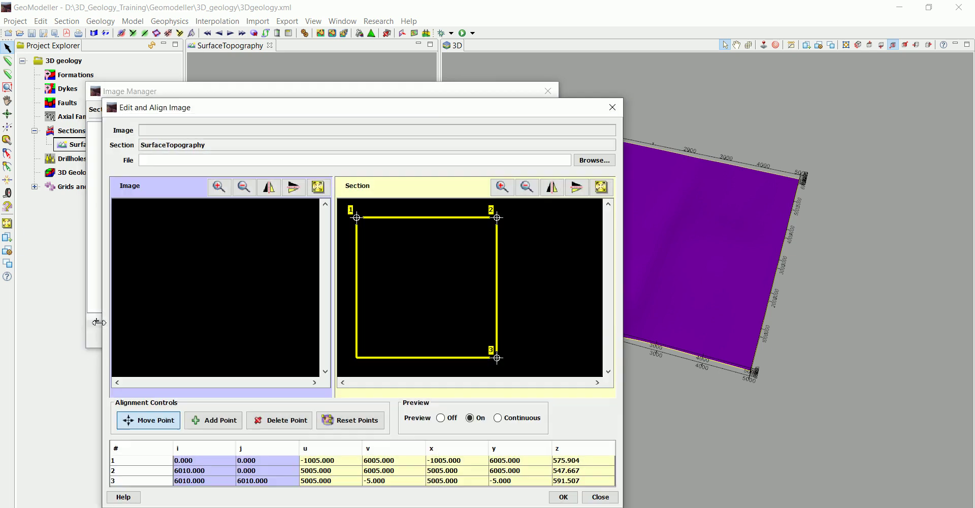
left_click_drag(579, 99, 579, 45)
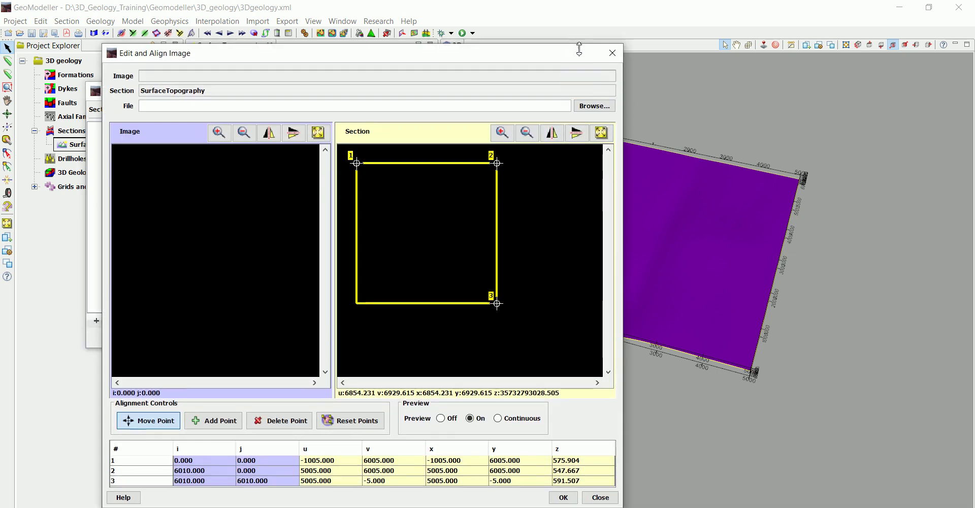
left_click_drag(627, 176, 903, 155)
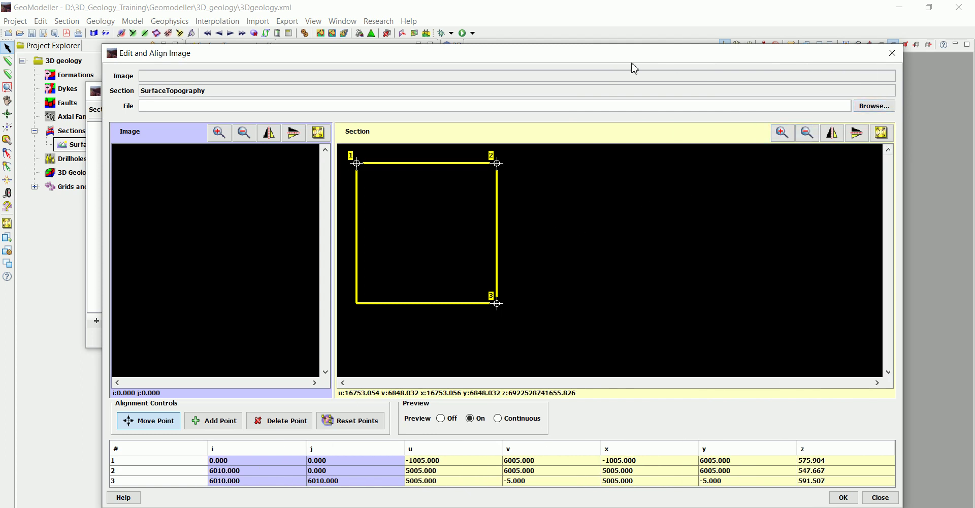
left_click(361, 57)
left_click_drag(362, 57, 339, 34)
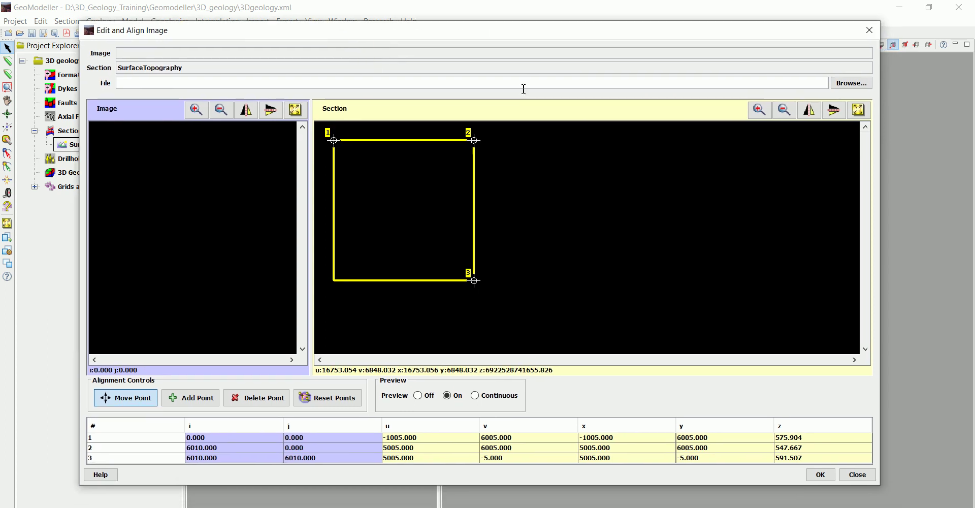
- Load the 'Simple fault and sediments' map image and widen its display area
left_click(851, 83)
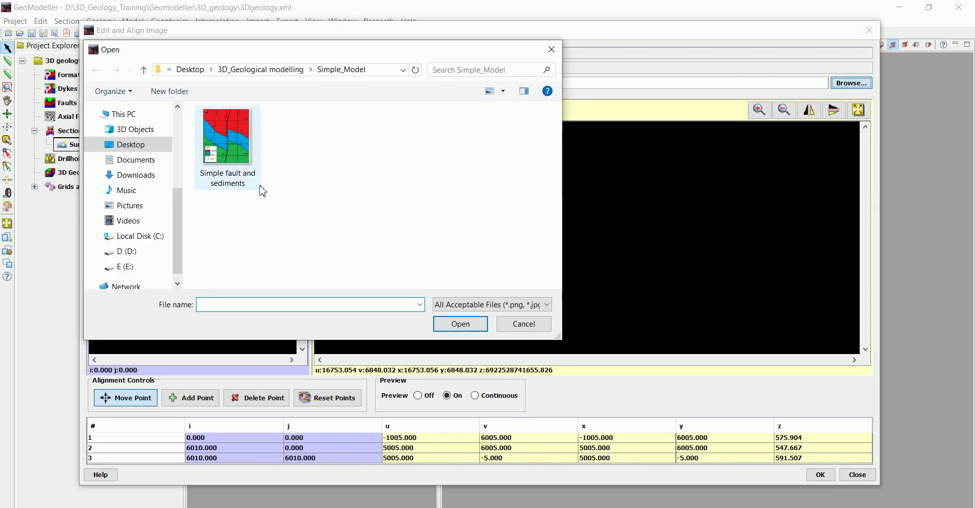
left_click(237, 158)
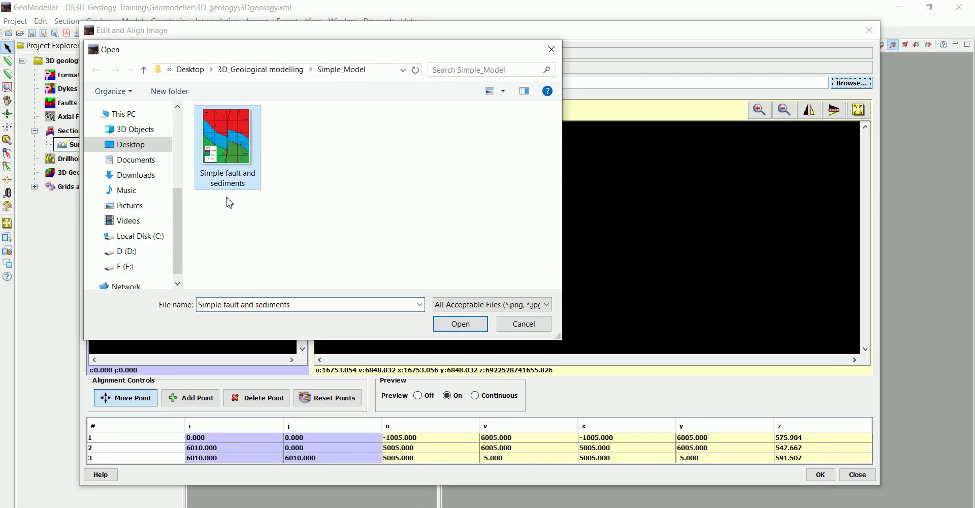
left_click(460, 324)
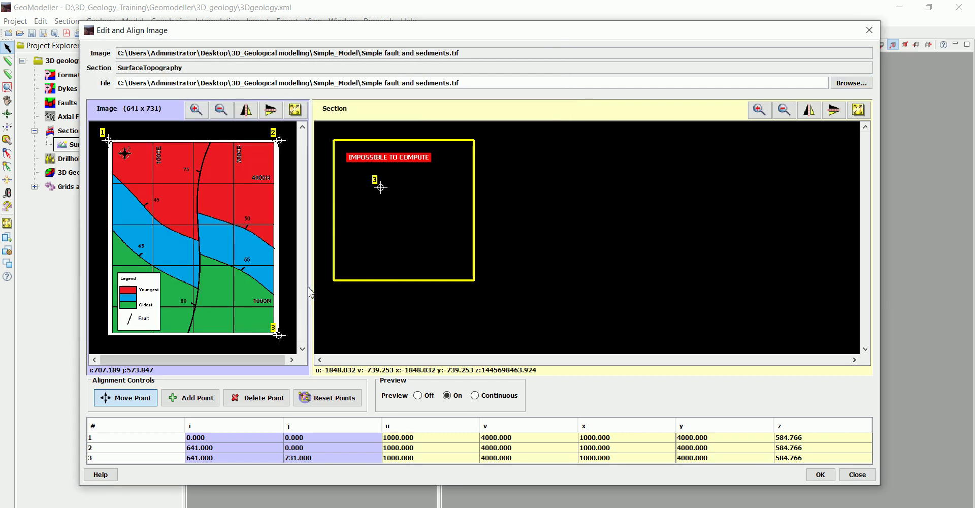
left_click_drag(308, 287, 361, 277)
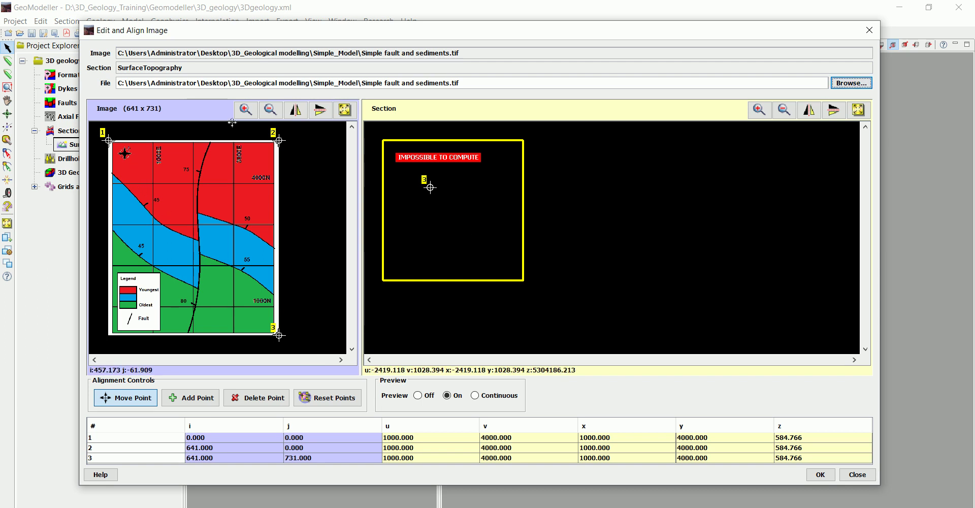
- Zoom into the map image and drag control point 1 onto the 1000E/4000N grid crossing
left_click(244, 112)
left_click(244, 112)
left_click(243, 112)
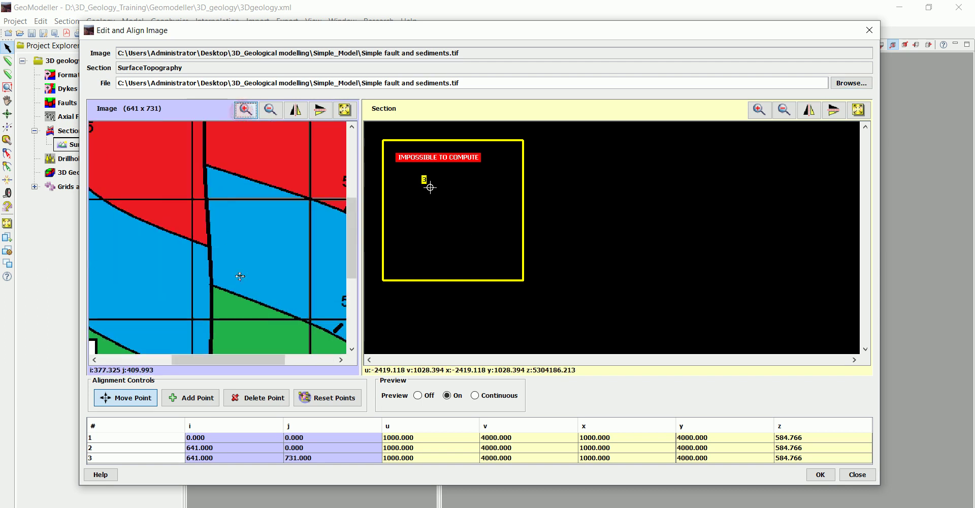
left_click_drag(350, 239, 350, 194)
left_click_drag(272, 360, 200, 360)
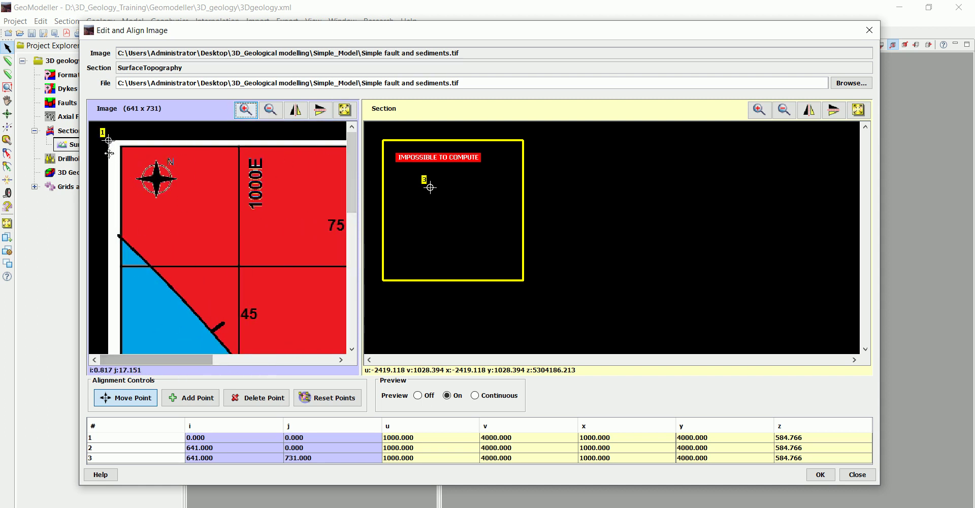
left_click(109, 140)
left_click_drag(109, 141, 239, 266)
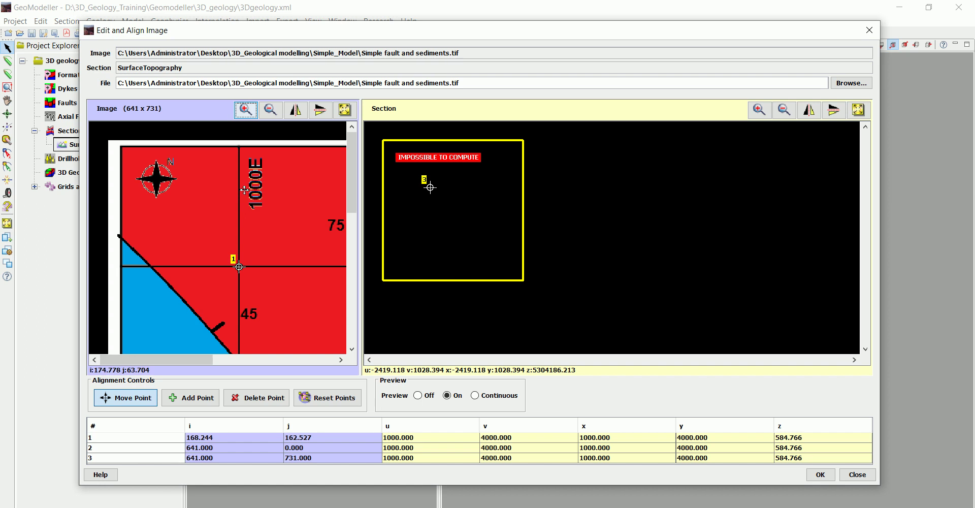
- Drag control point 2 onto the 3000E/4000N grid crossing
mouse_move(169, 364)
left_mouse_down()
mouse_move(291, 364)
mouse_move(169, 359)
left_mouse_up()
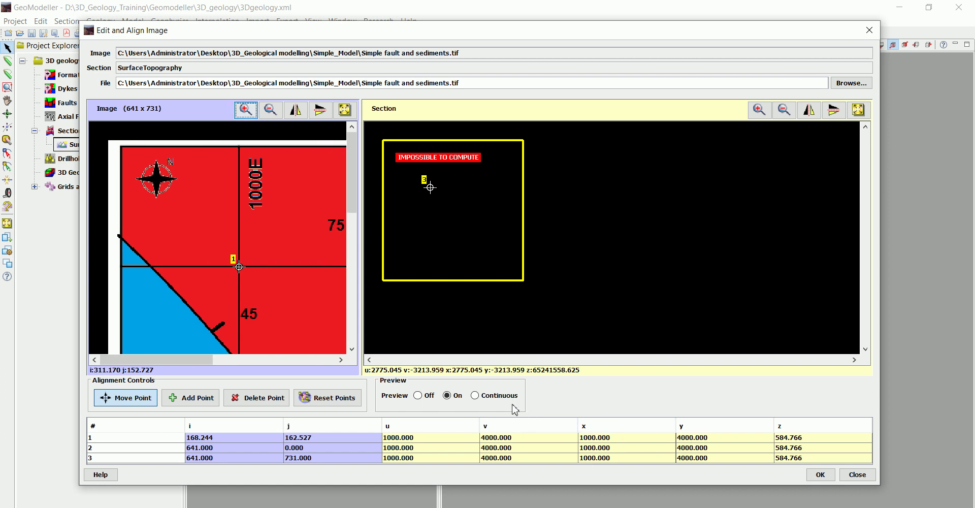
mouse_move(201, 361)
left_mouse_down()
mouse_move(321, 363)
mouse_move(184, 362)
mouse_move(260, 363)
mouse_move(266, 379)
left_mouse_up()
mouse_move(269, 360)
left_mouse_down()
mouse_move(241, 360)
mouse_move(311, 367)
mouse_move(274, 375)
mouse_move(299, 376)
left_mouse_up()
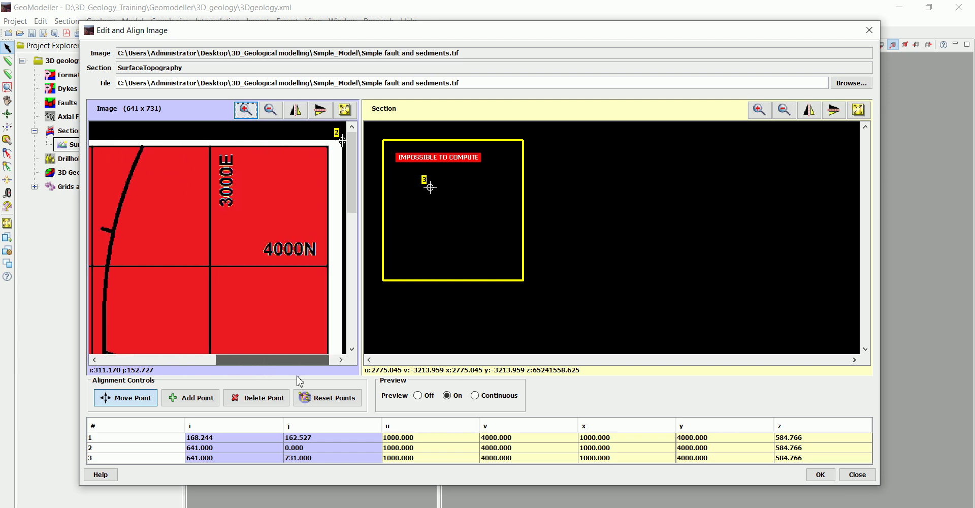
mouse_move(342, 142)
left_mouse_down()
mouse_move(210, 252)
mouse_move(210, 266)
left_mouse_up()
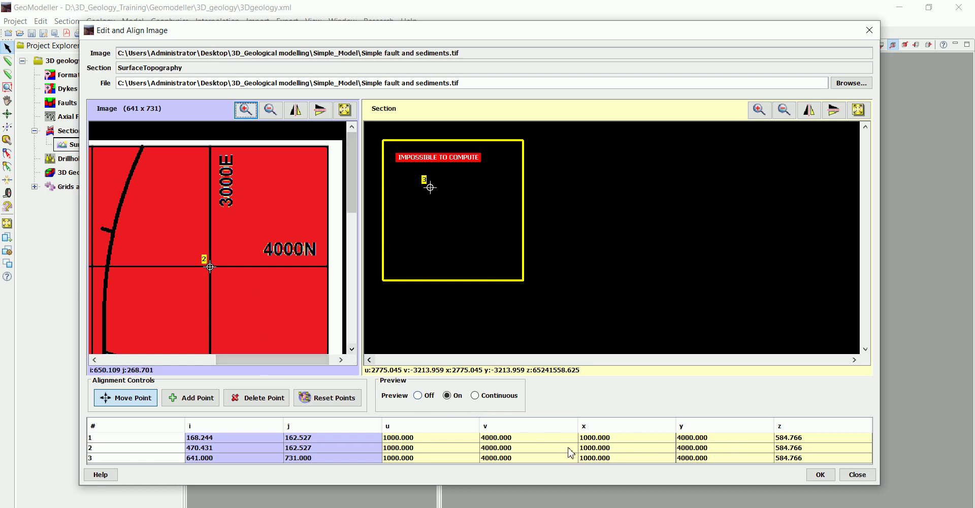
- Set control point 2's x coordinate to 3000
double_click(593, 448)
type("30")
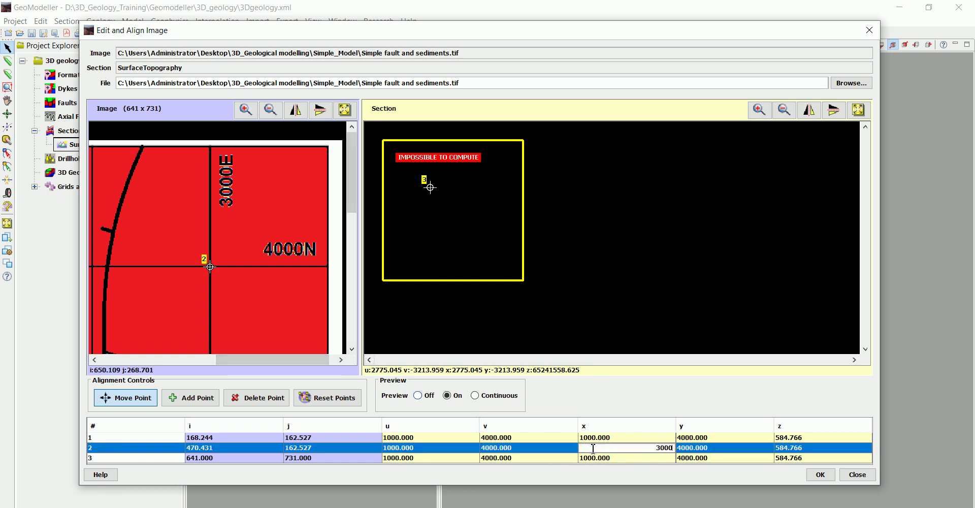
type("00")
key("Return")
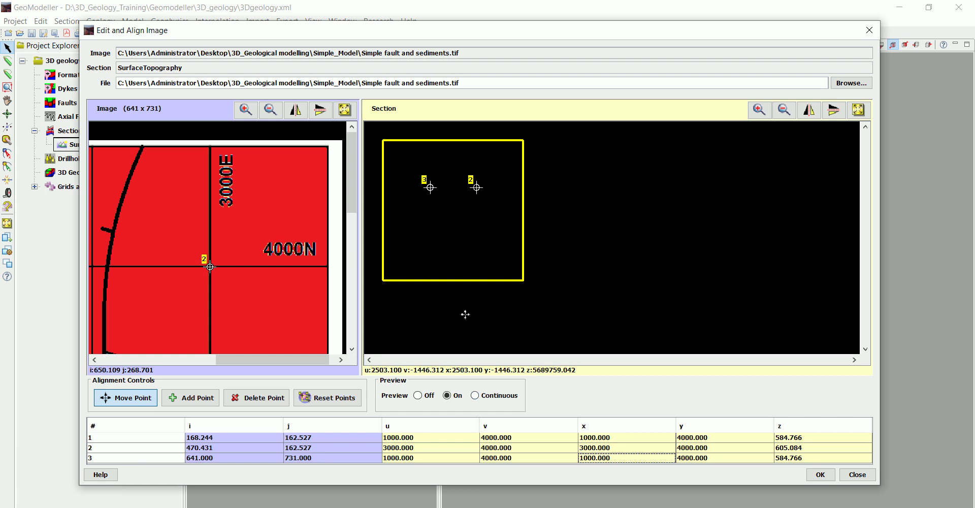
- Place point 3 on the 3000E/1000N crossing and give it x 3000, y 1000
mouse_move(354, 196)
left_mouse_down()
mouse_move(356, 350)
mouse_move(210, 253)
left_mouse_up()
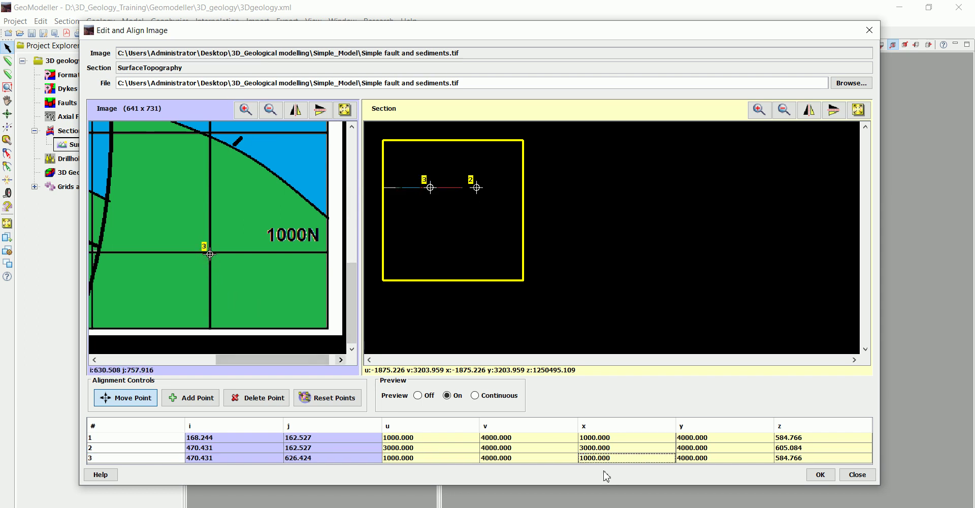
double_click(602, 458)
type("3000")
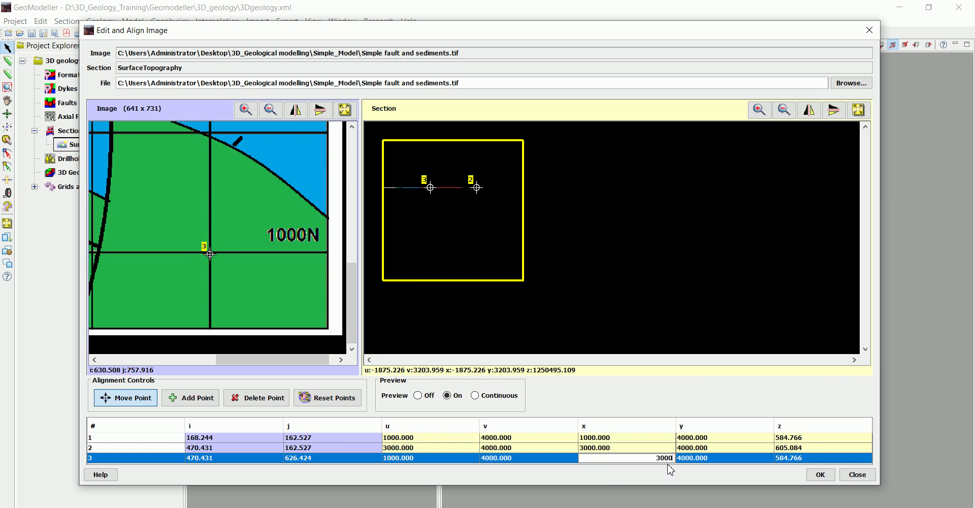
double_click(710, 458)
type("1")
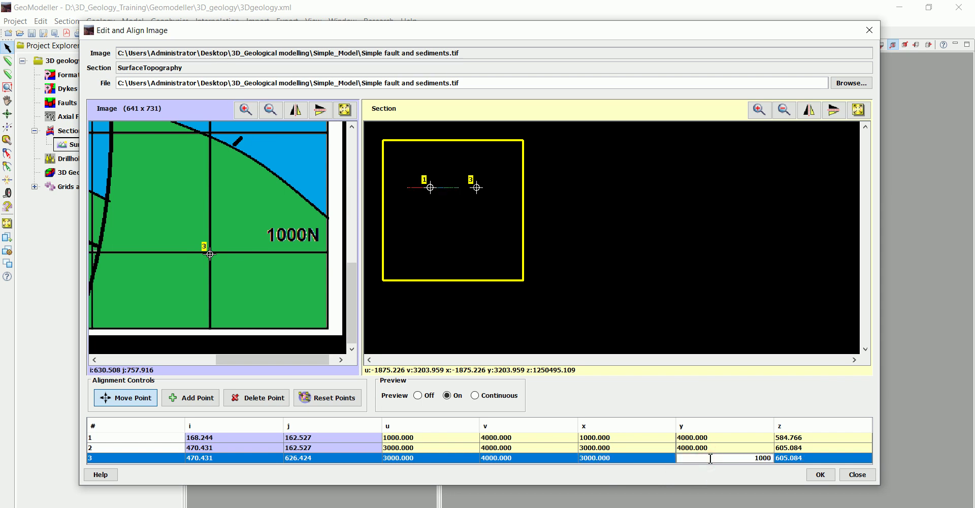
type("000")
key("Return")
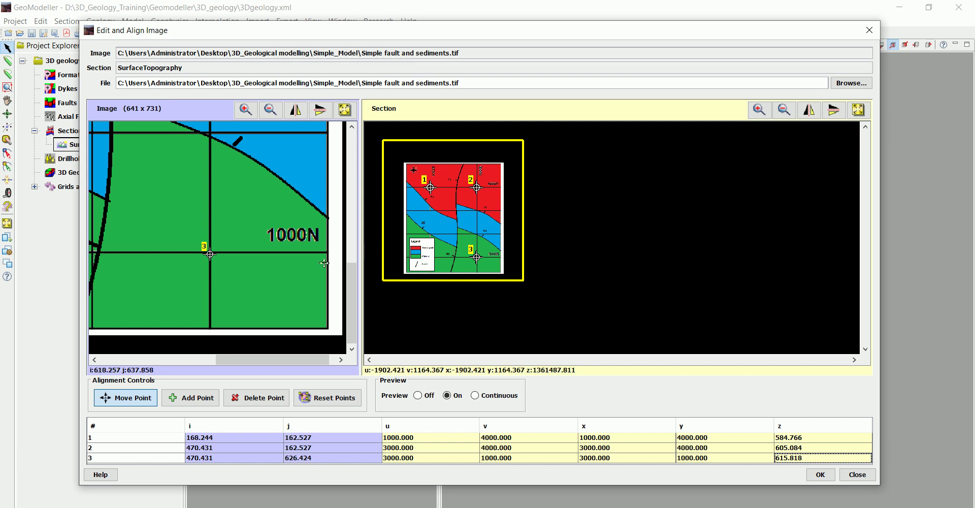
- Apply the image alignment, dismiss the transformation report and close the Image Manager
left_click(819, 475)
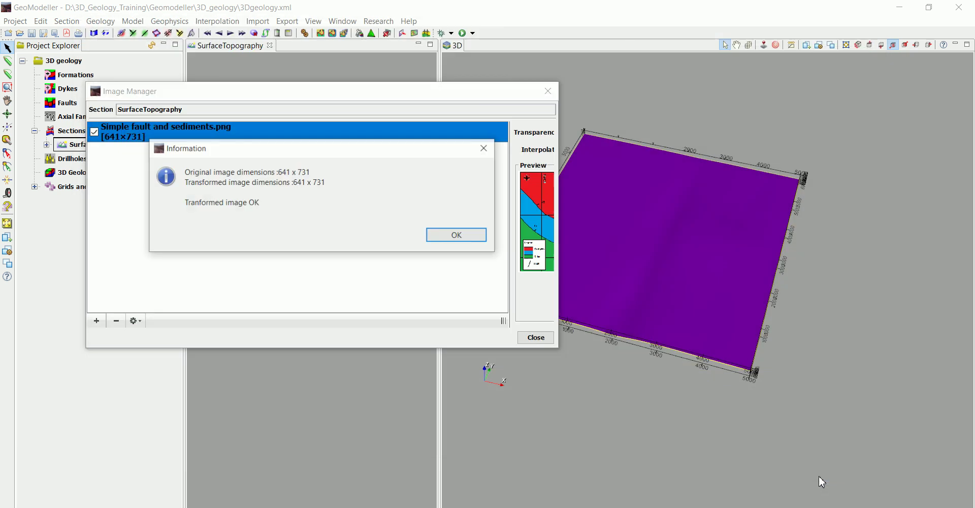
left_click(466, 239)
left_click(530, 336)
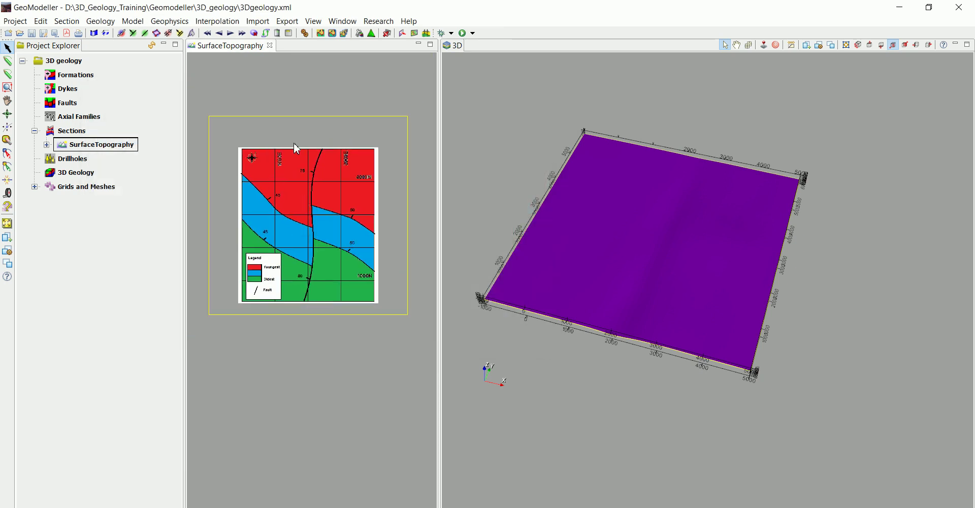
- Show the map image in the 3D Viewer and hide the SurfaceTopography surface
left_click(46, 144)
right_click(77, 158)
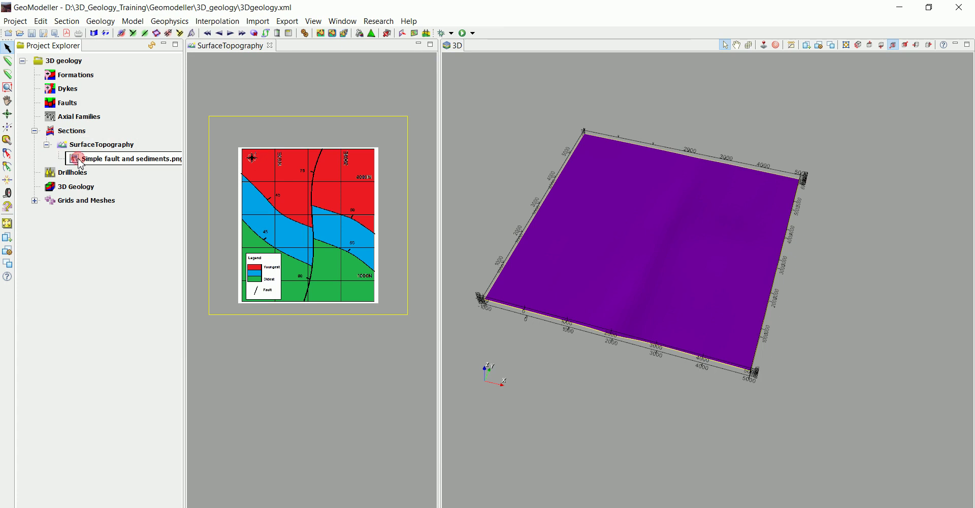
left_click(117, 215)
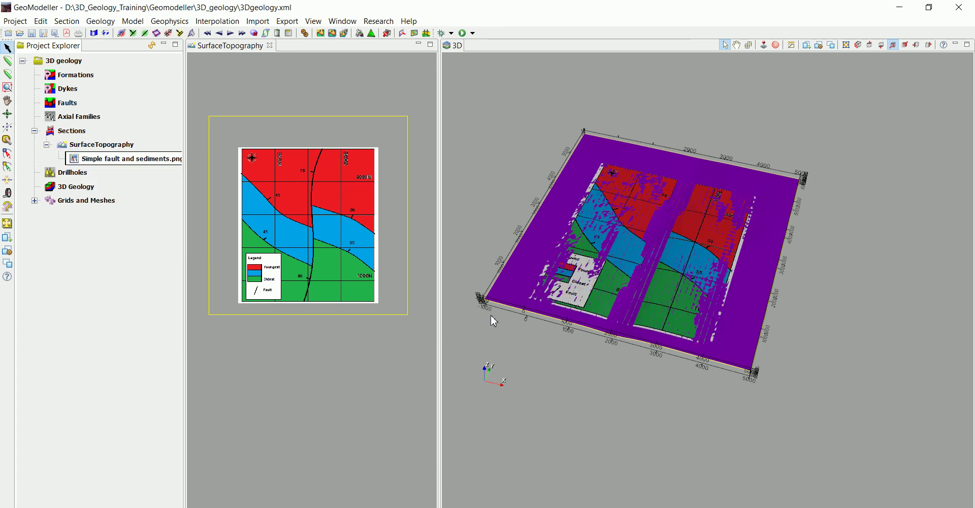
left_click(82, 144)
right_click(83, 144)
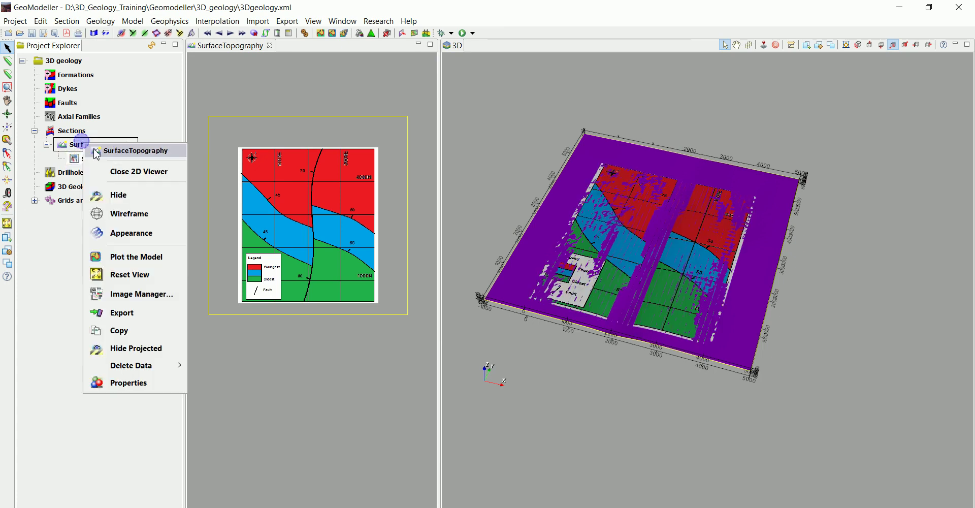
left_click(114, 203)
- Show 'Simple fault and sediments.png' in the 3D Viewer and orbit the draped map from several angles
right_click(102, 162)
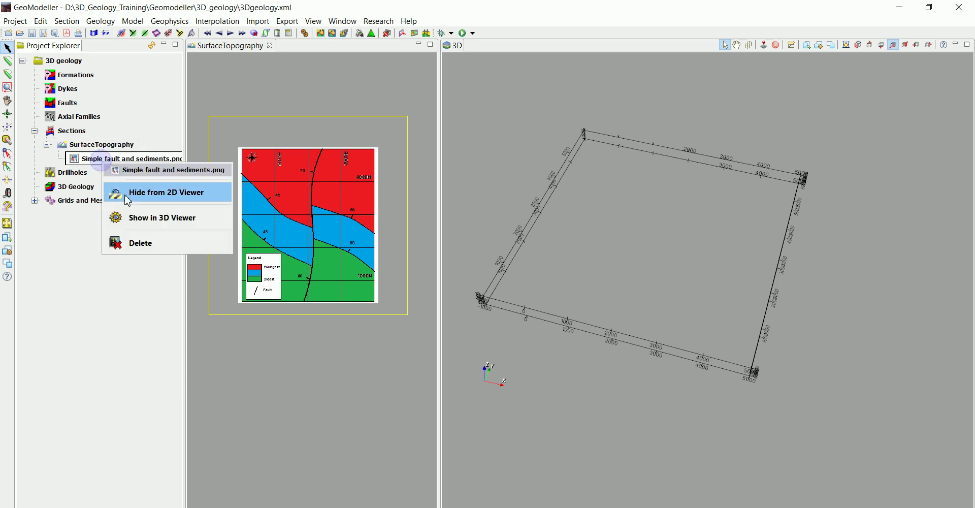
left_click(134, 212)
mouse_move(727, 311)
left_mouse_down()
mouse_move(735, 187)
mouse_move(767, 305)
mouse_move(712, 344)
mouse_move(725, 298)
mouse_move(743, 318)
left_mouse_up()
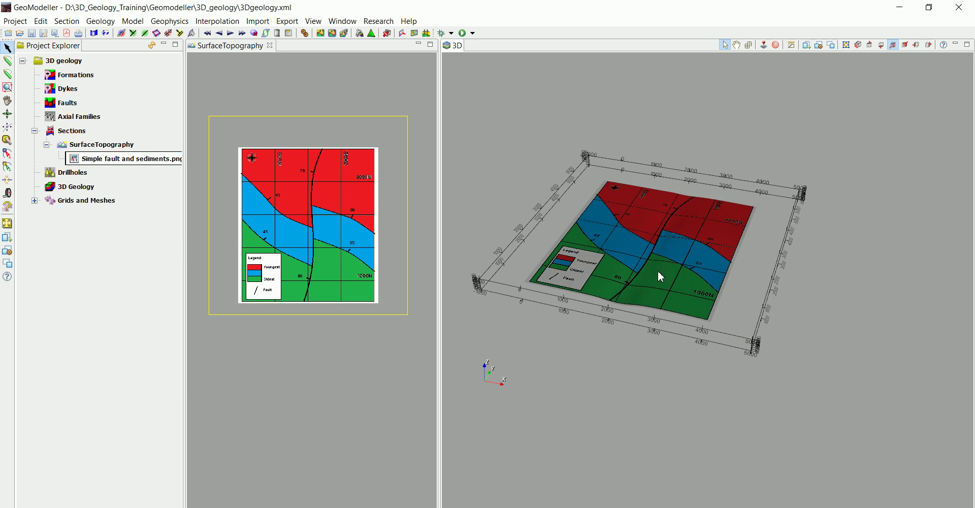
left_click_drag(676, 327, 617, 317)
left_click_drag(620, 267, 587, 275)
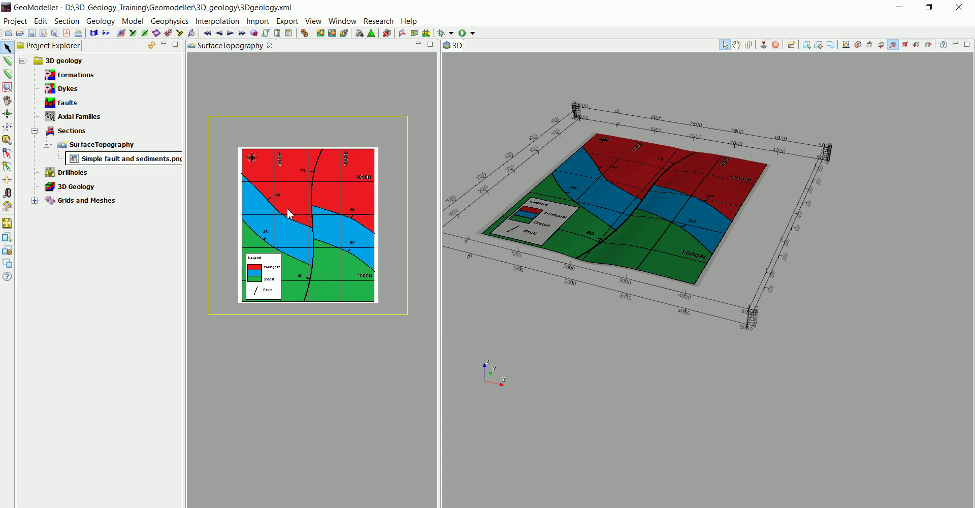
scroll(248, 281, "up", 1)
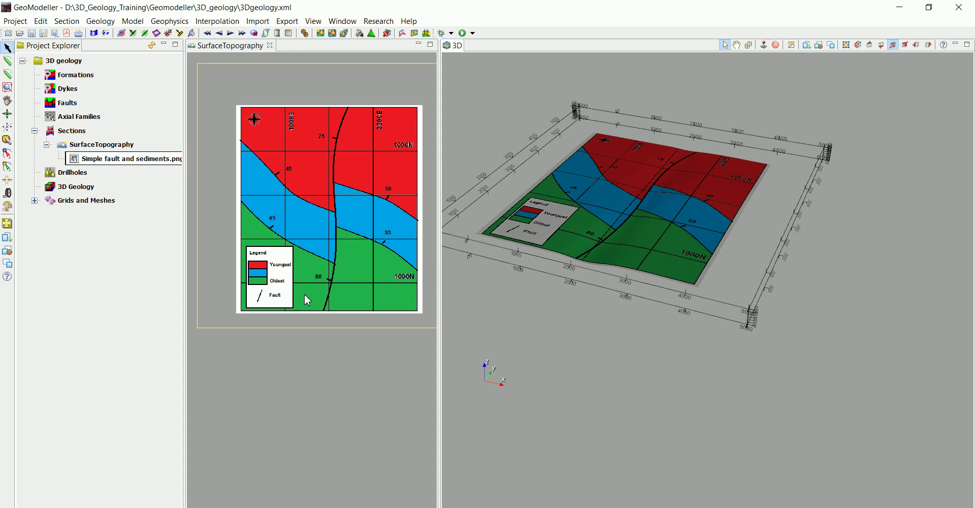
scroll(300, 289, "up", 2)
scroll(250, 269, "up", 1)
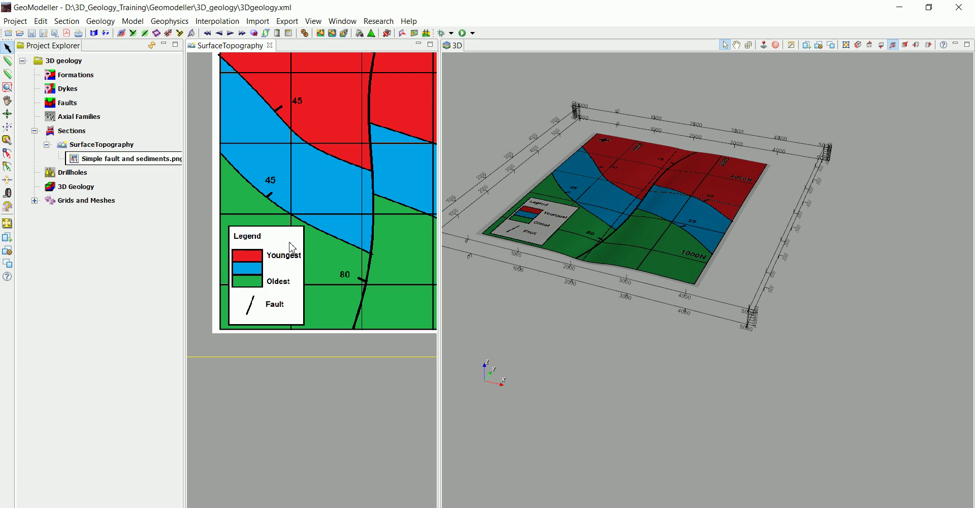
scroll(303, 249, "down", 2)
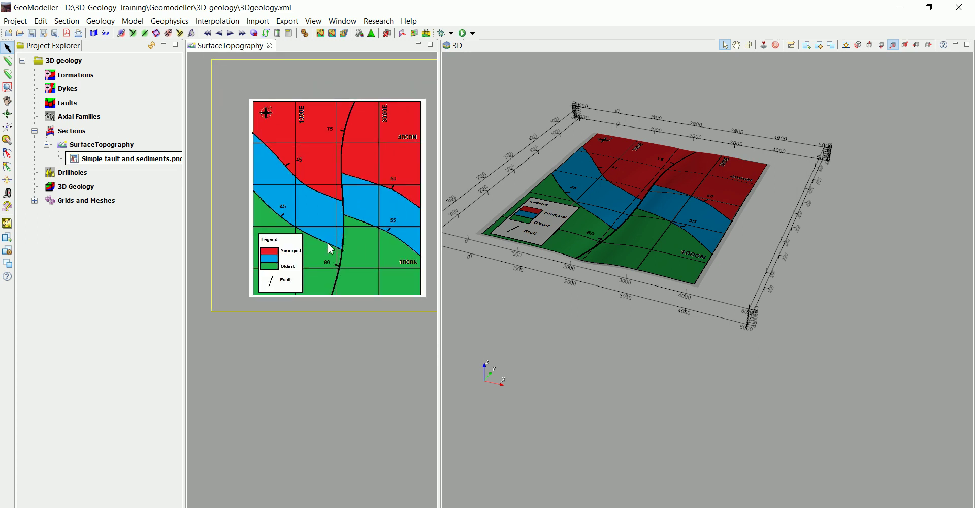